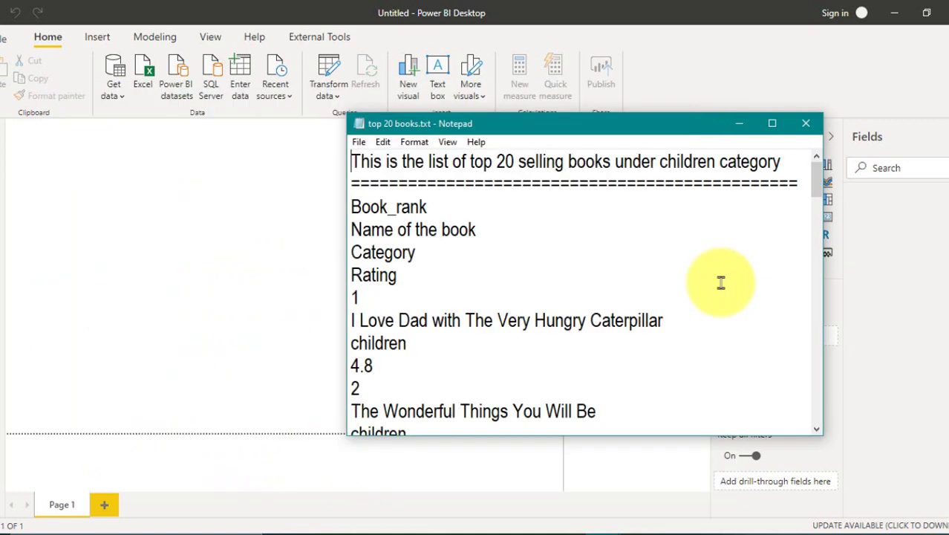
key(Down)
key(Down)
key(Up)
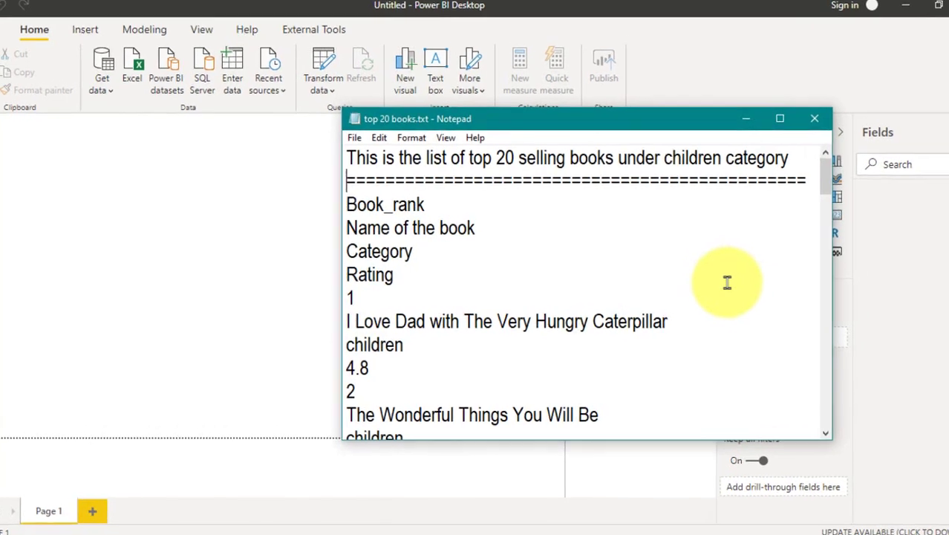
key(Down)
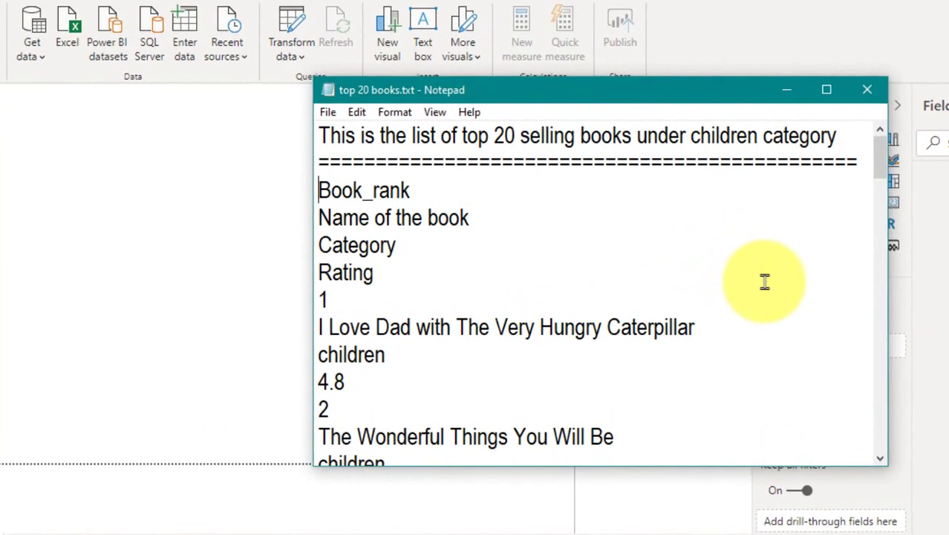
key(shift+Down)
key(shift+Down)
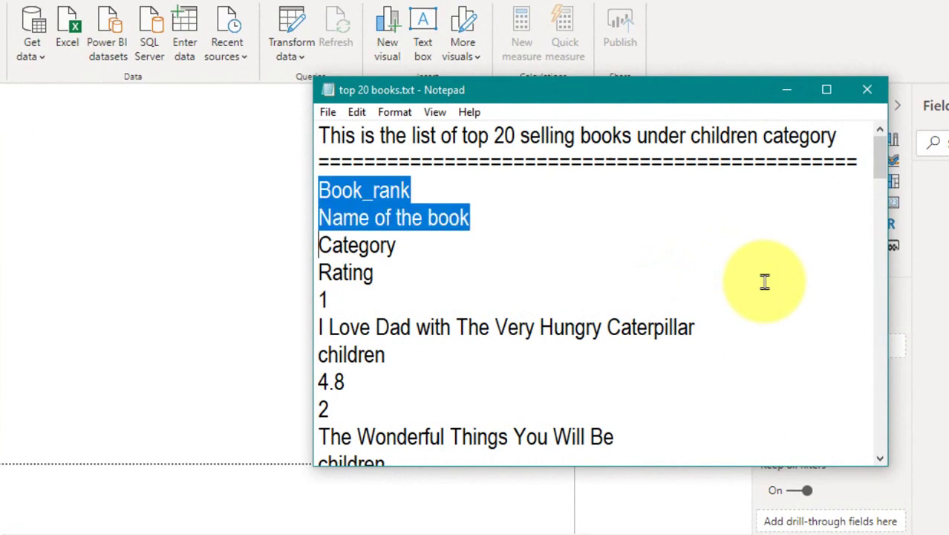
key(shift+Down)
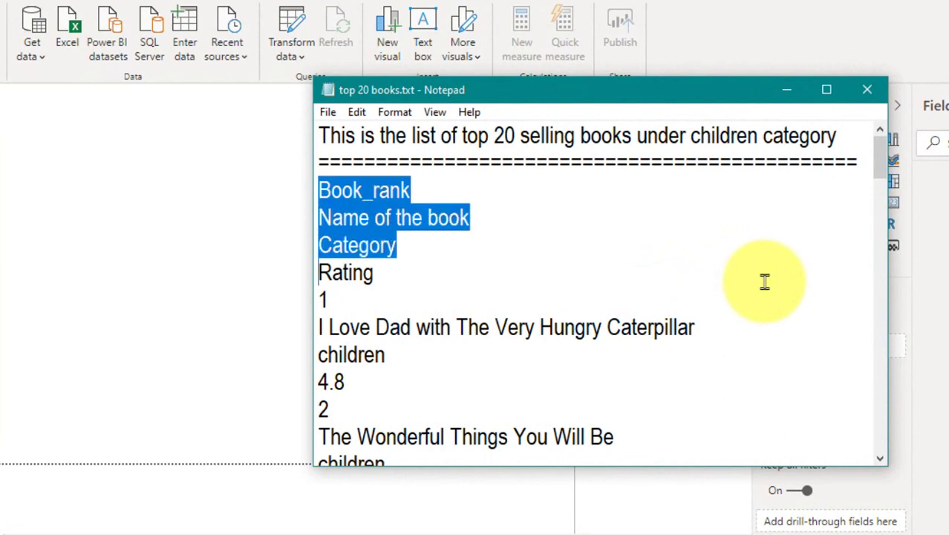
key(shift+Down)
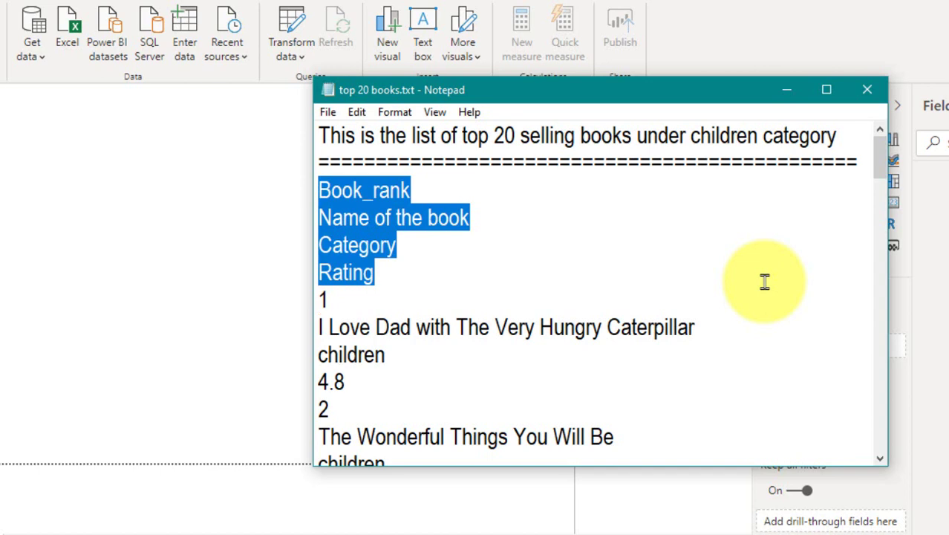
key(Down)
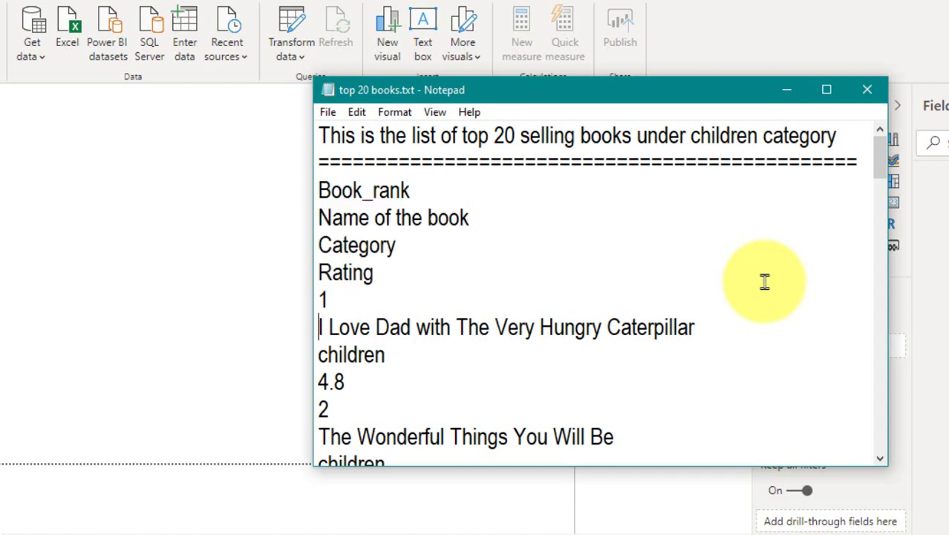
key(shift+Down)
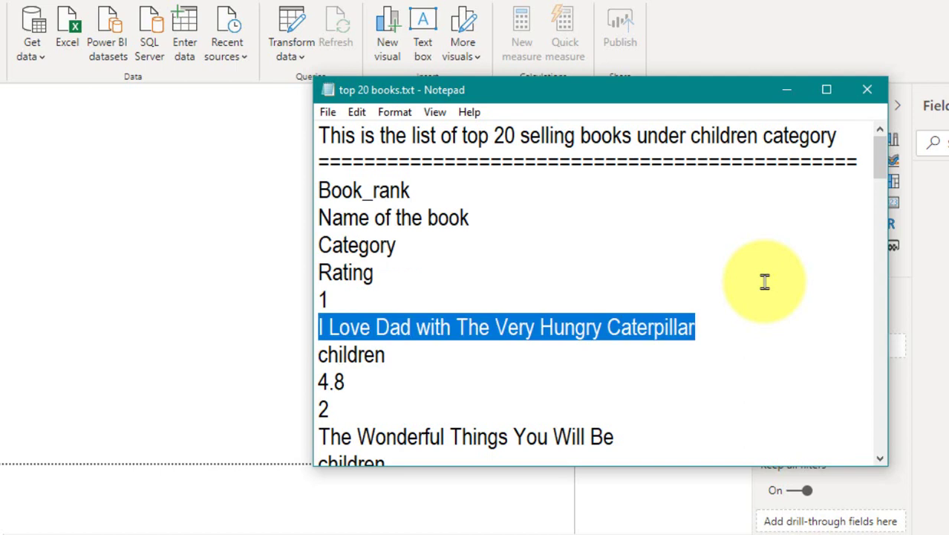
key(Down)
key(shift+Down)
key(Down)
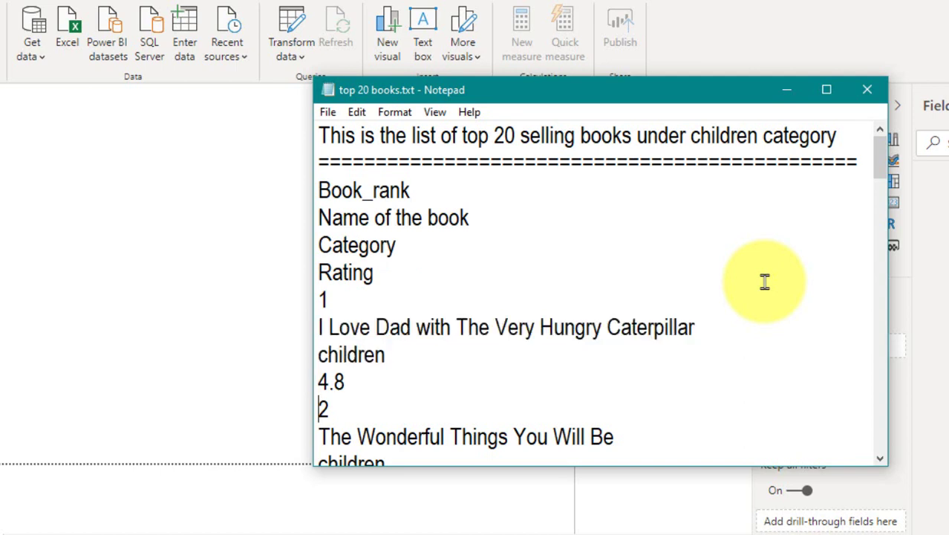
key(shift+Down)
key(Down)
key(Down)
key(Down)
key(Up)
key(Down)
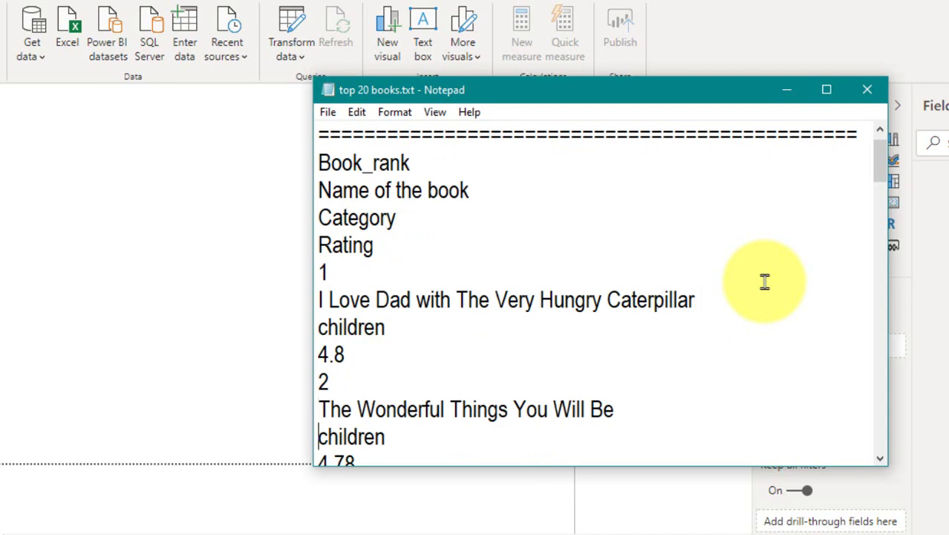
key(Down)
key(Up)
key(Down)
key(Down)
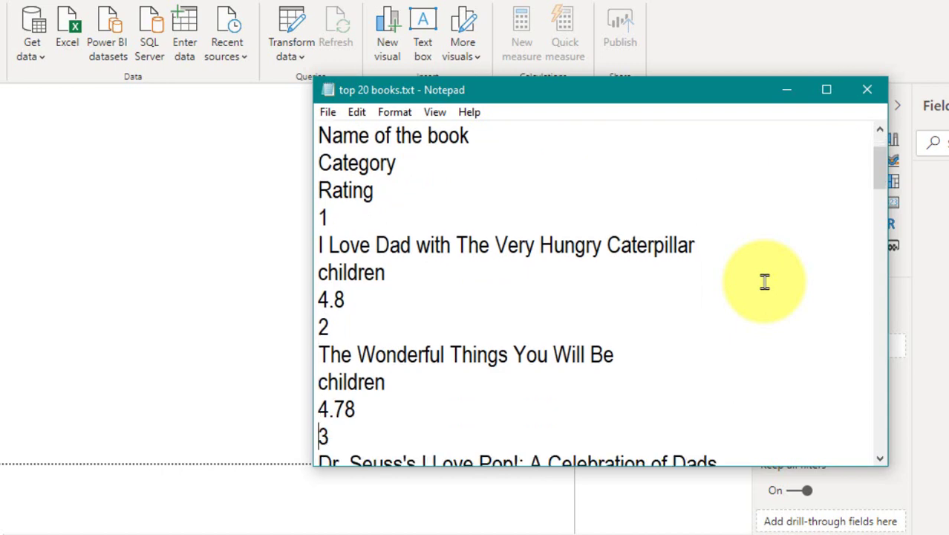
key(Down)
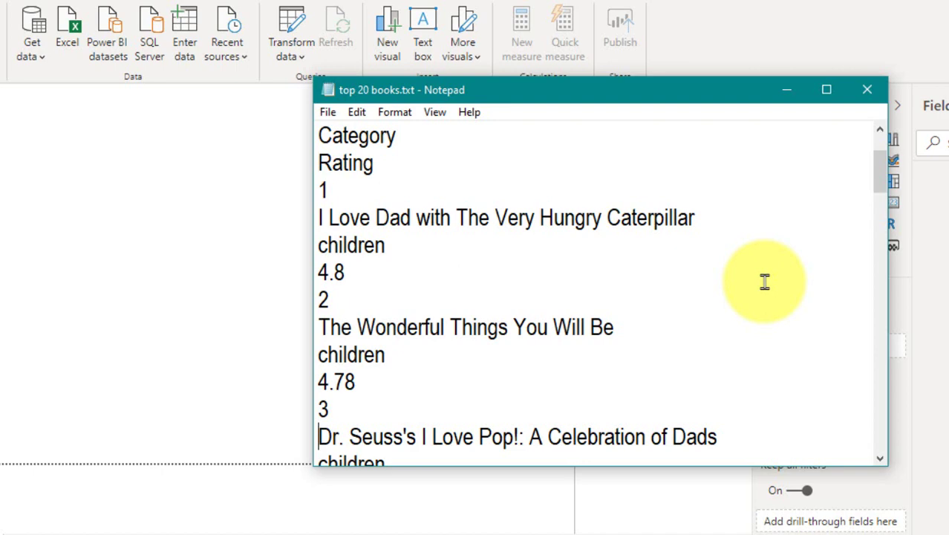
Import top 20 books.txt as a Text/CSV source to preview its single-column contents
click(177, 247)
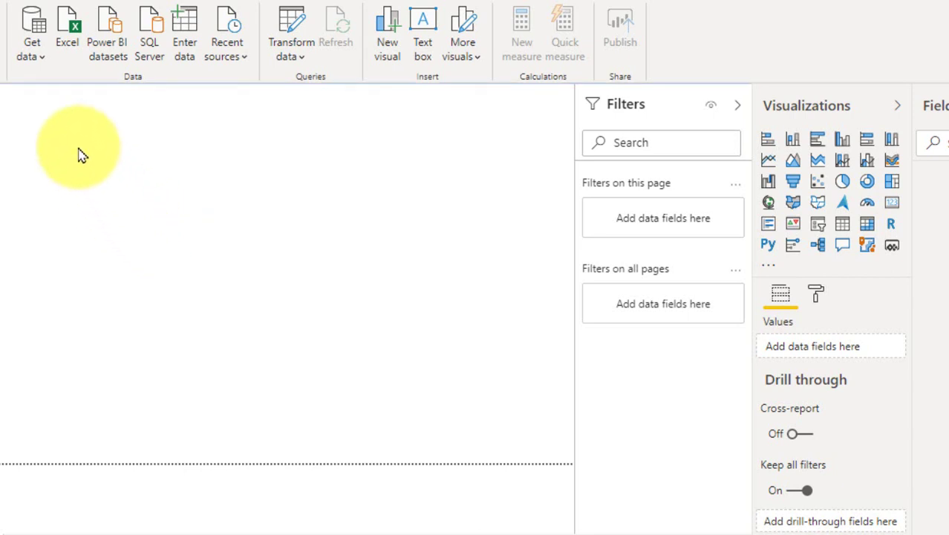
click(40, 63)
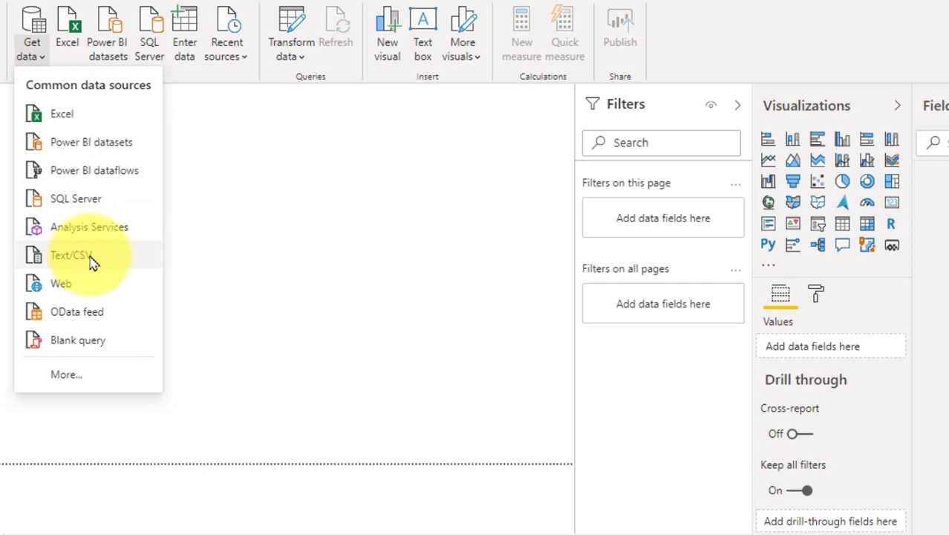
click(89, 256)
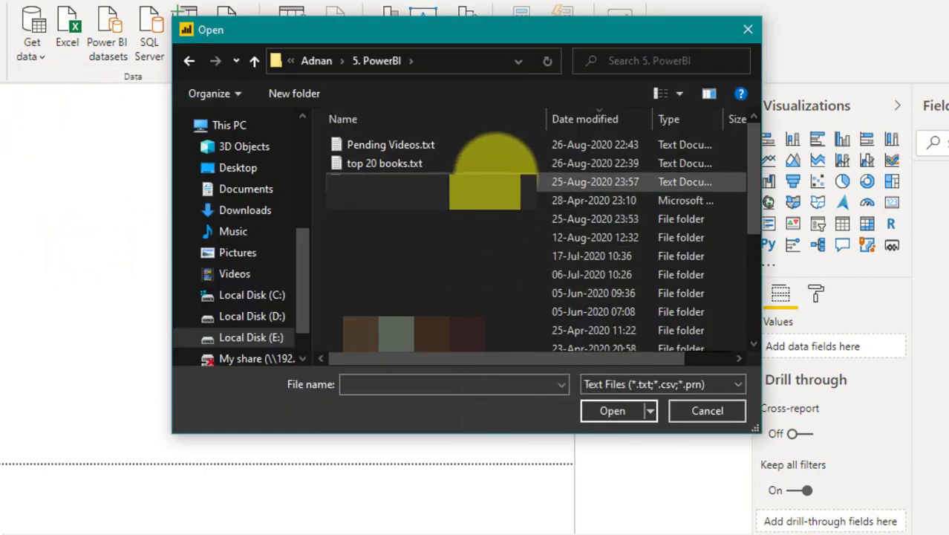
click(438, 164)
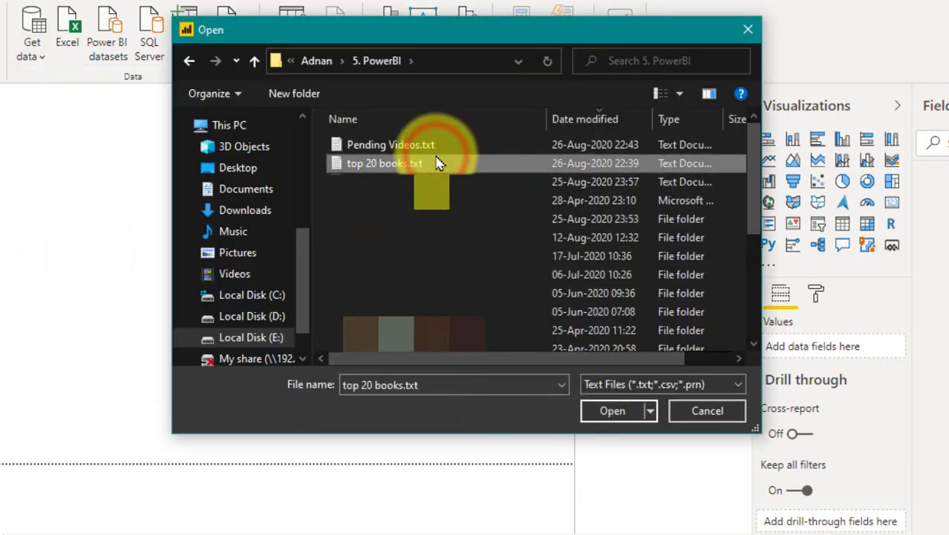
click(621, 415)
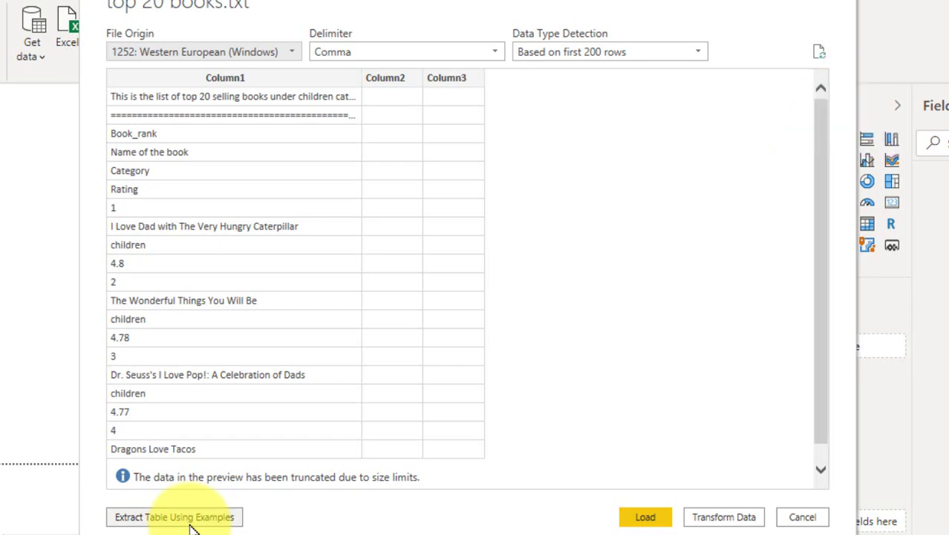
Start Extract Table Using Examples on top 20 books.txt with File Sample Size set to All rows
click(191, 524)
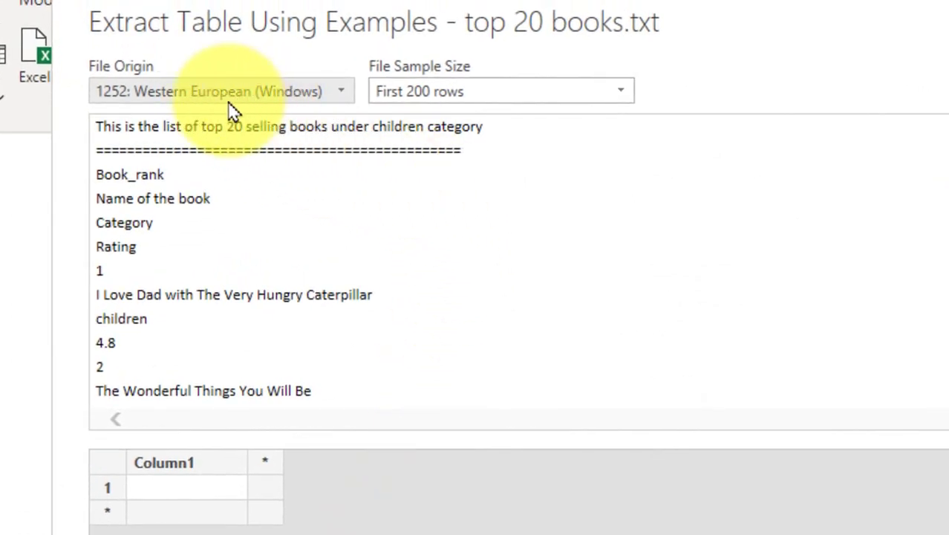
click(186, 95)
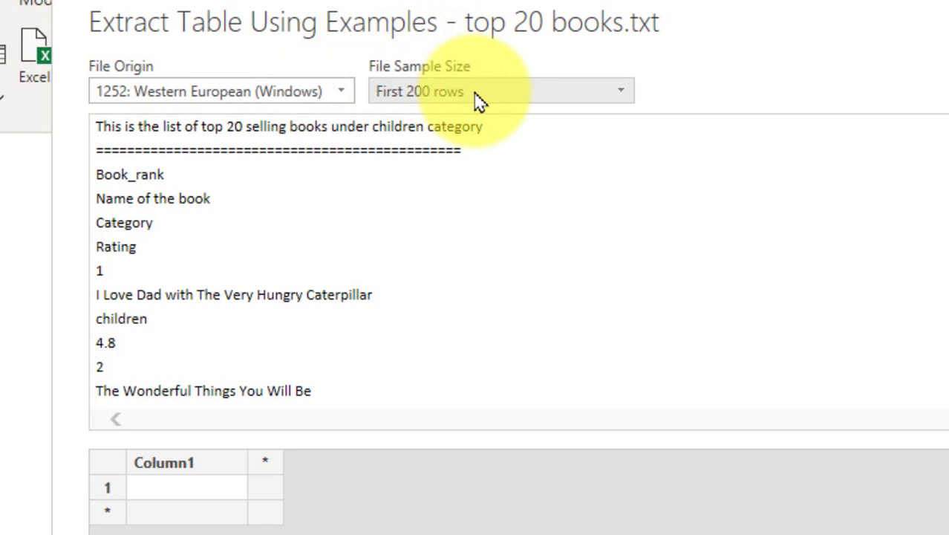
click(622, 93)
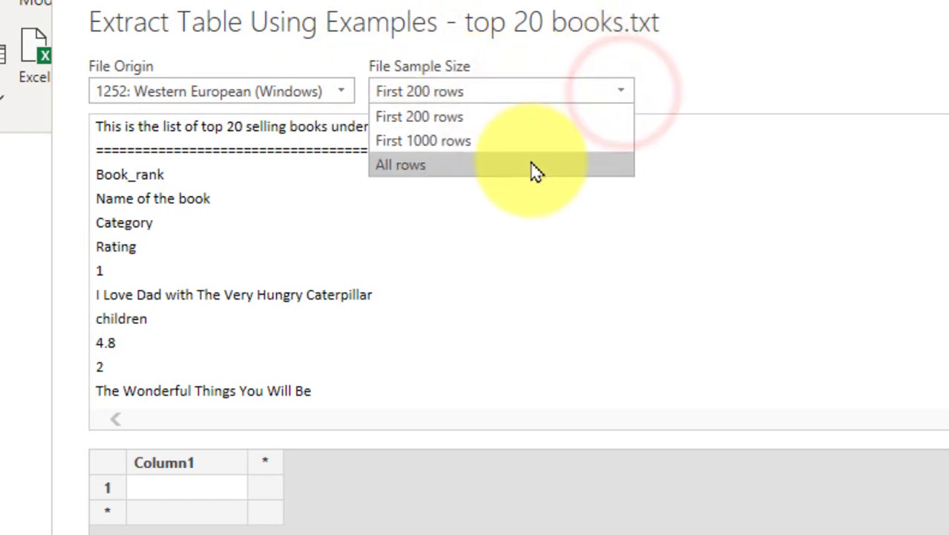
click(535, 168)
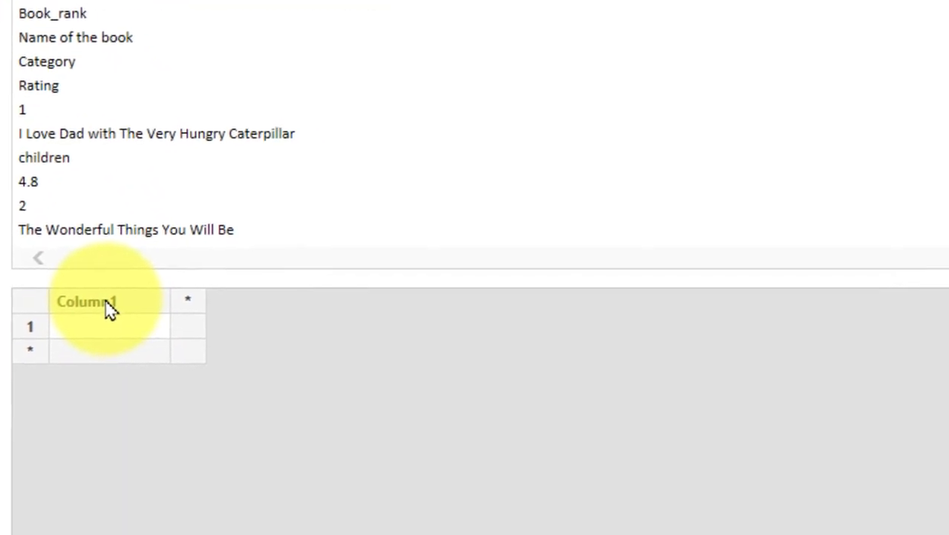
Name the example columns Book Rank, Name Of The Book, Category and Rating
click(105, 301)
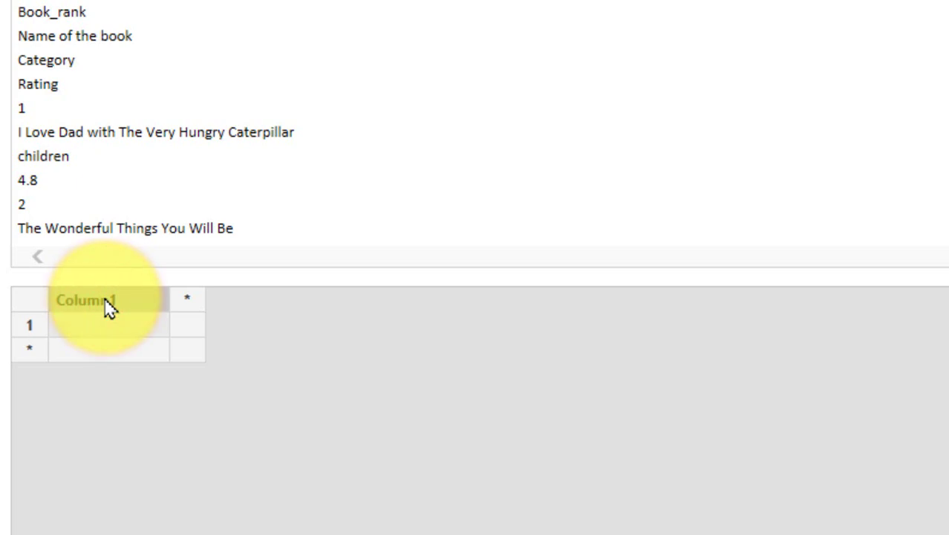
double_click(105, 301)
text(Bo)
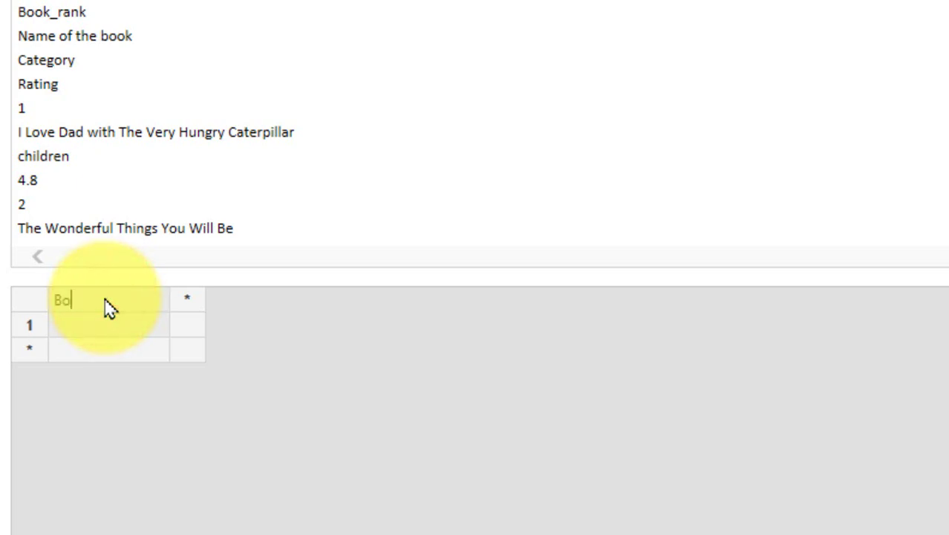
text(ok Rank)
key(Tab)
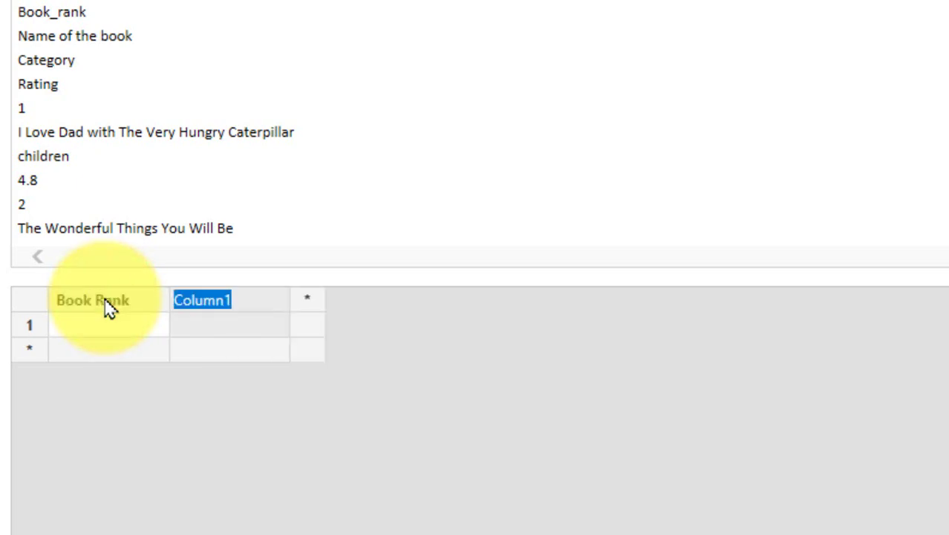
text(Name Of TH)
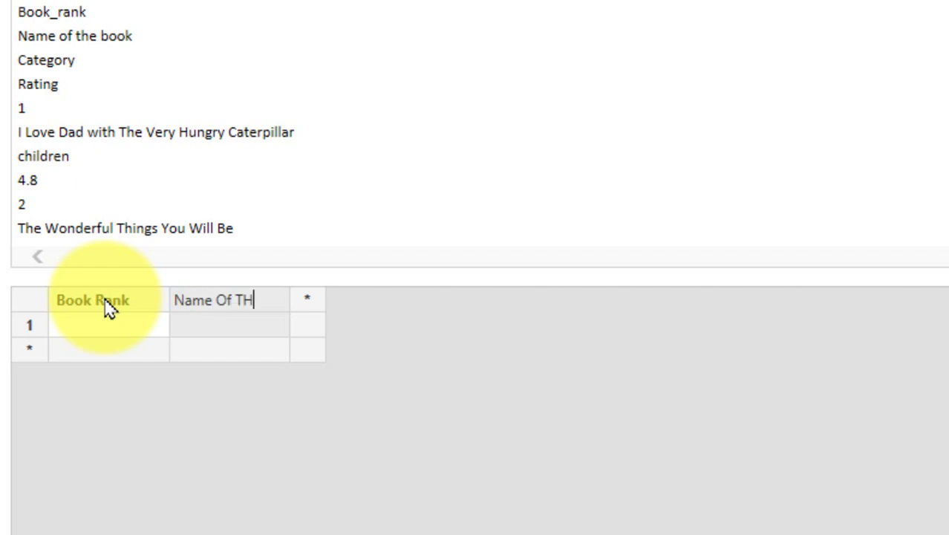
text(e B)
key(BackSpace)
key(BackSpace)
key(BackSpace)
key(BackSpace)
text(he Bo)
text(ok)
key(Tab)
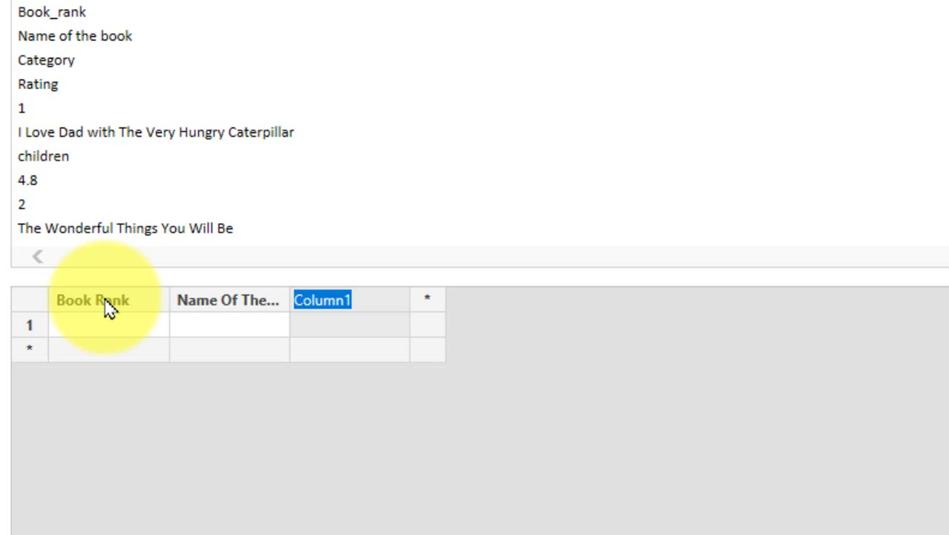
text(Category)
key(Tab)
text(Ra)
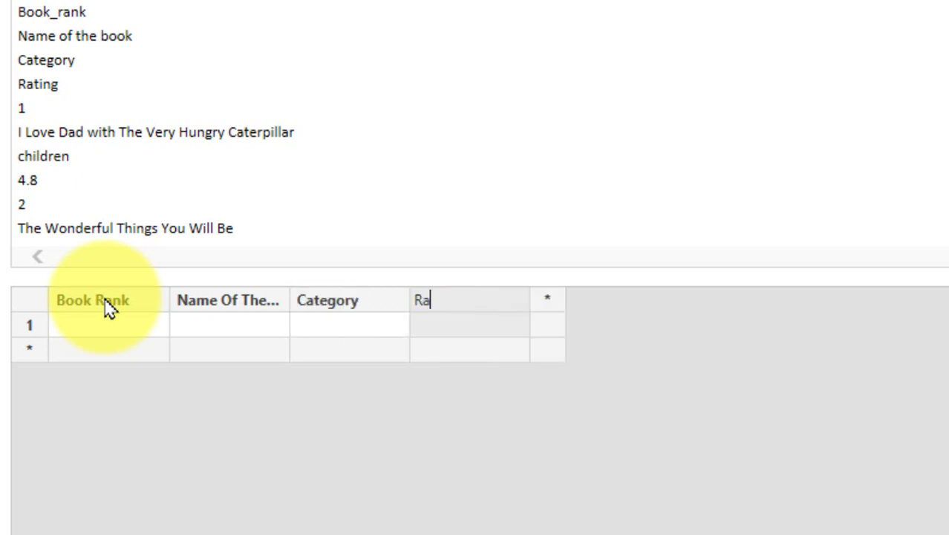
text(ting)
key(Return)
Enter 1 and 2 as the first two Book Rank examples
key(Left)
key(Left)
key(Left)
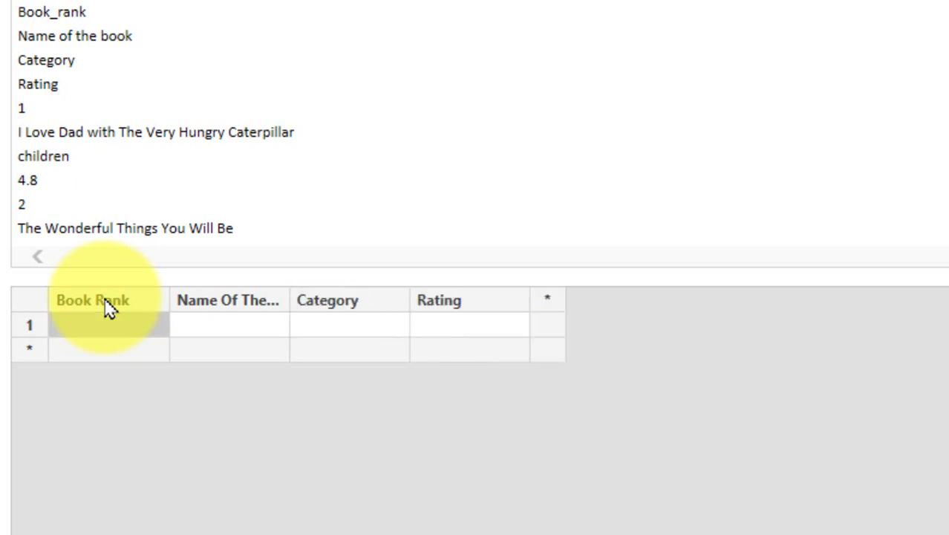
double_click(113, 322)
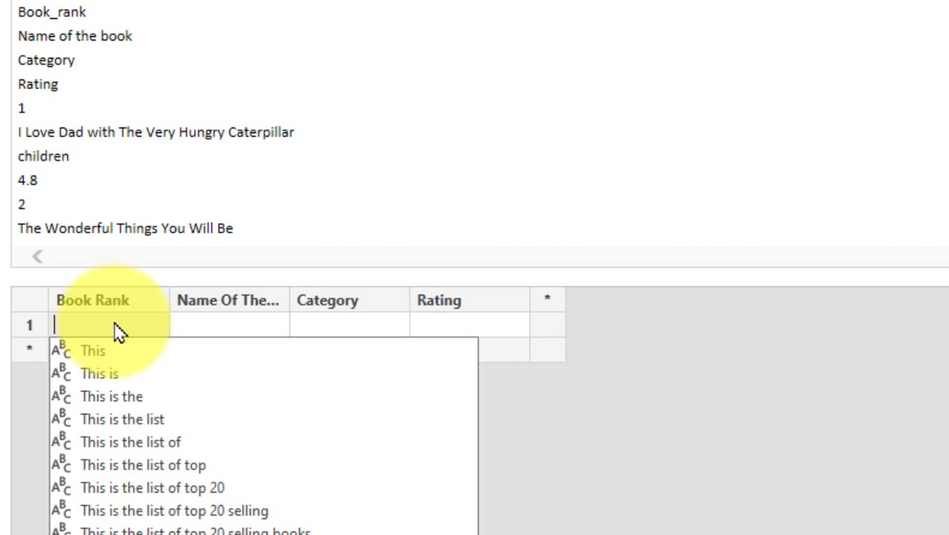
text(1)
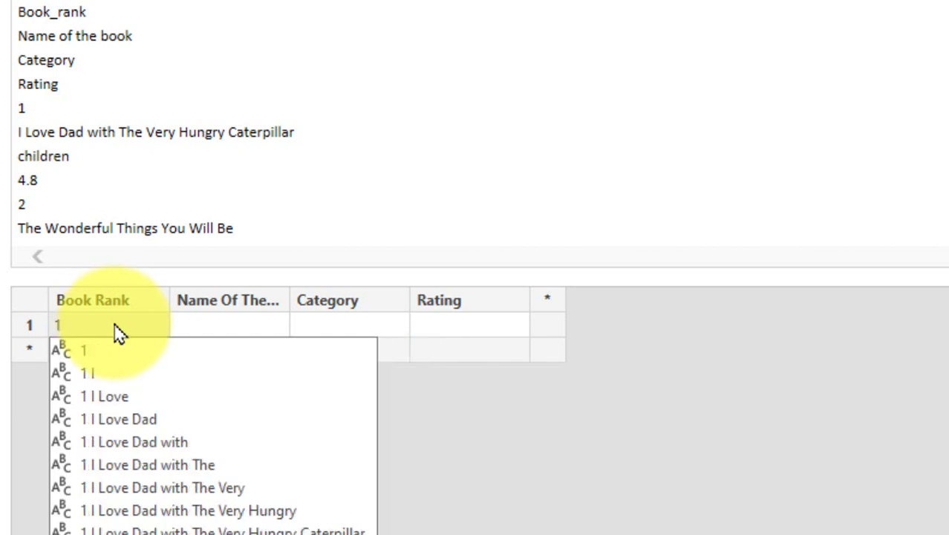
click(226, 336)
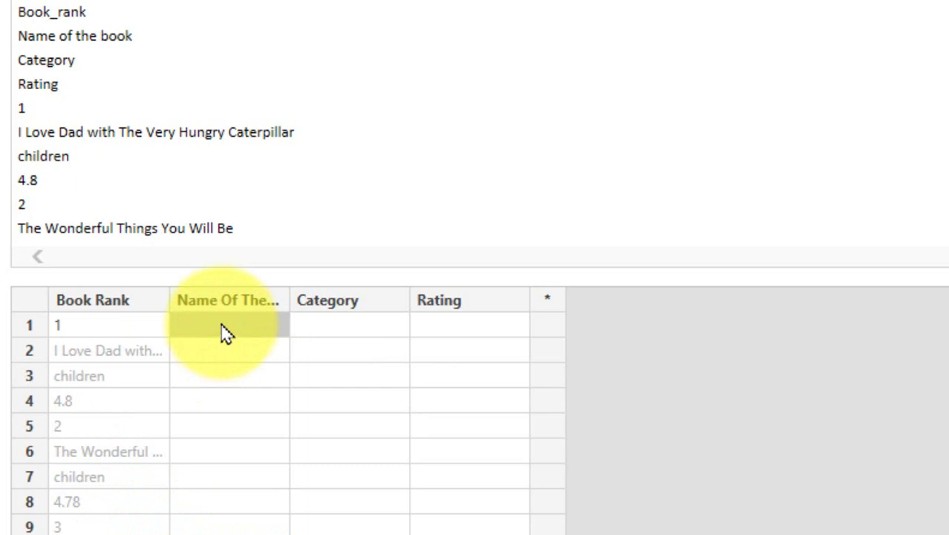
drag(226, 336, 145, 391)
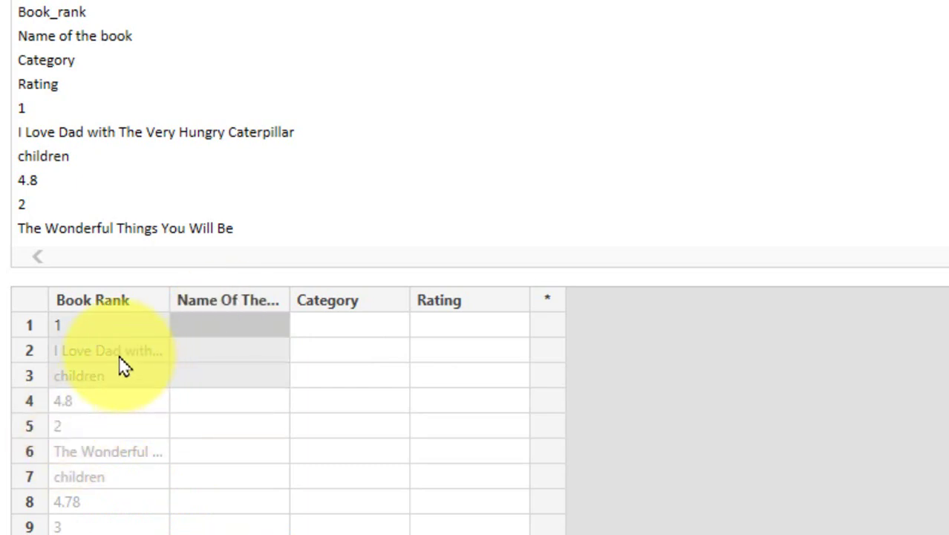
mouse_move(124, 365)
mouse_down()
mouse_move(113, 367)
mouse_move(106, 508)
mouse_move(211, 382)
mouse_move(212, 324)
mouse_move(127, 373)
mouse_up()
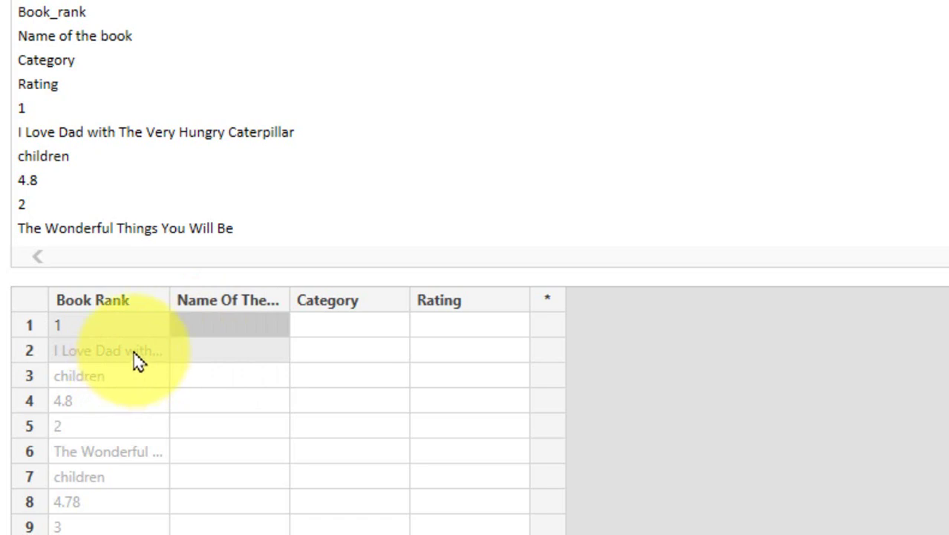
double_click(133, 349)
text(2)
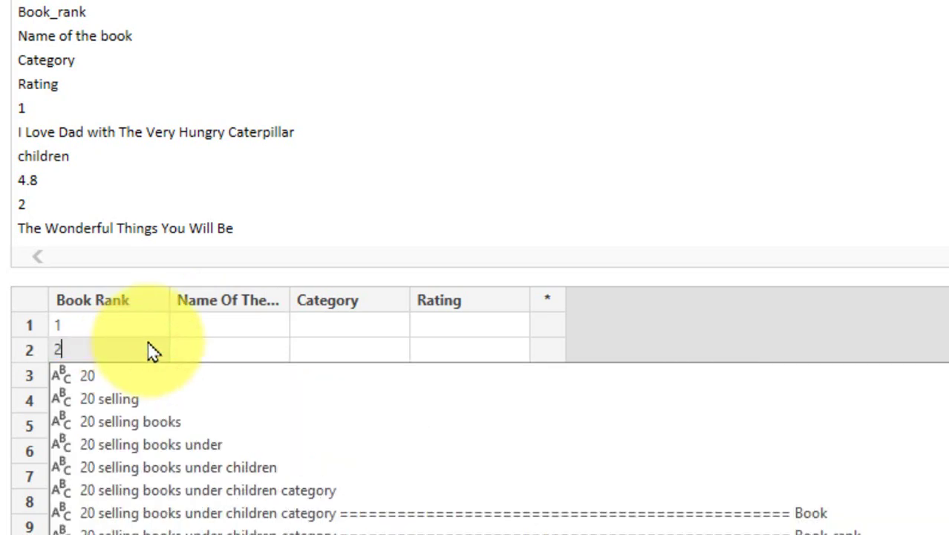
key(Return)
key(Tab)
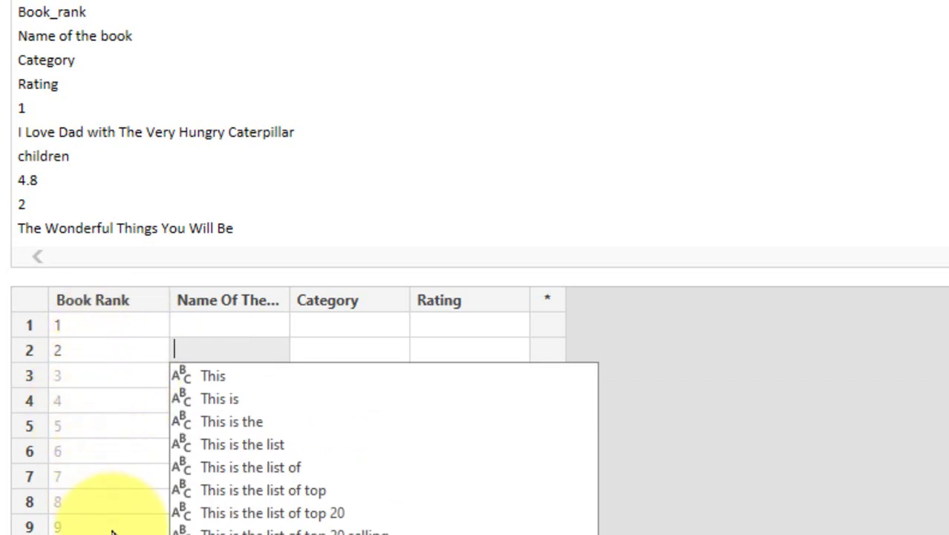
Enter 'I Love Dad with The Very Hungry Caterpillar' as the first book name
click(209, 330)
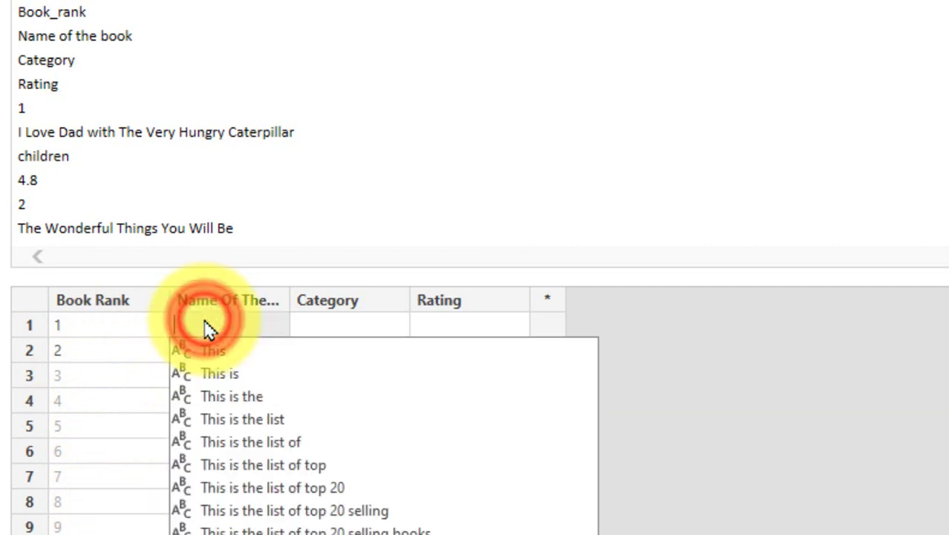
text(I love d)
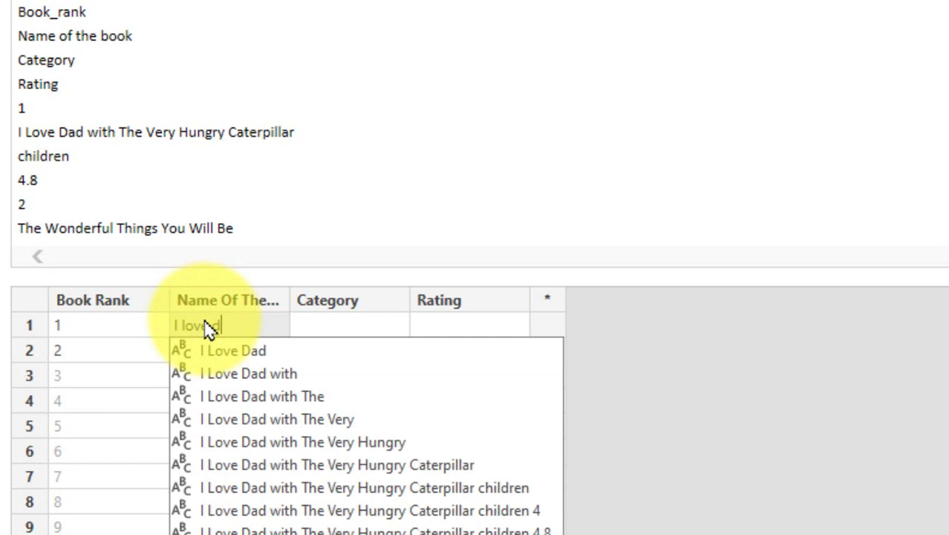
text(ad with)
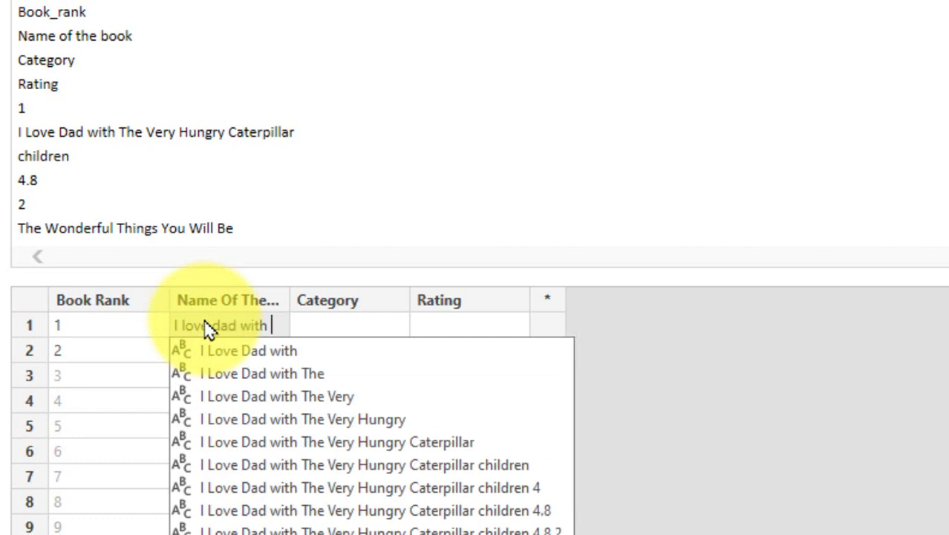
key(Down)
key(Down)
key(Down)
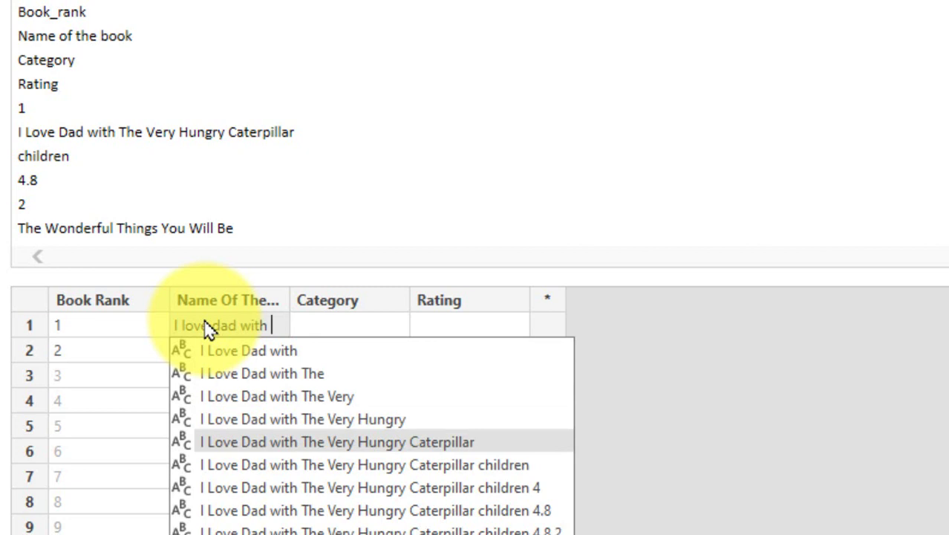
key(Return)
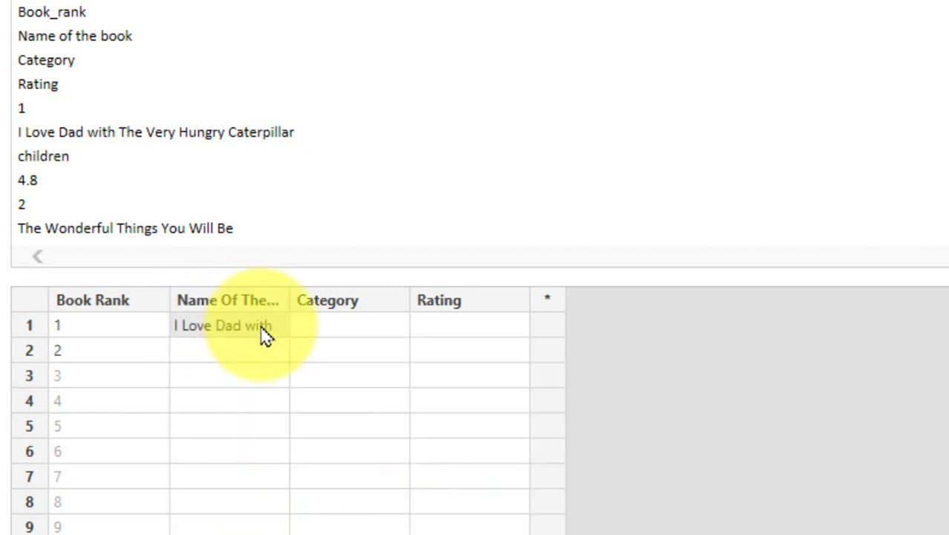
click(266, 362)
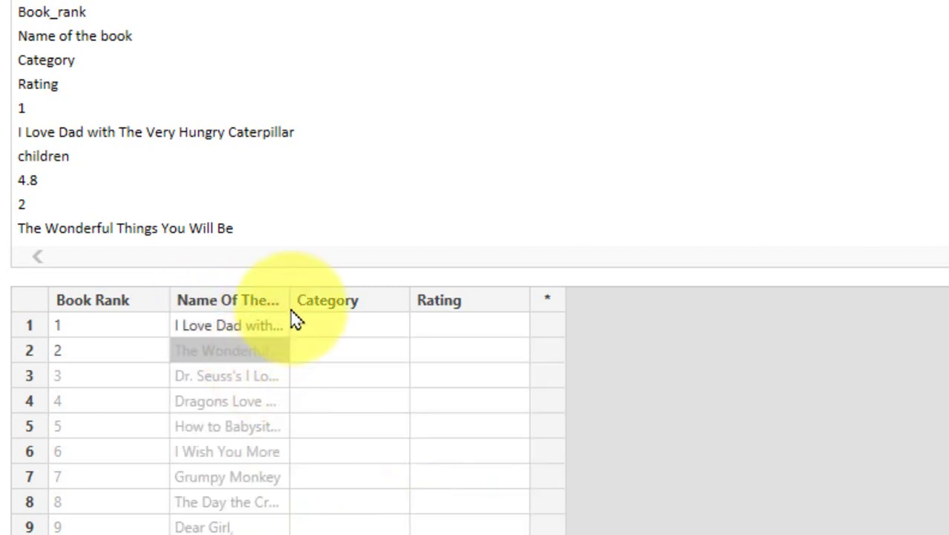
Widen the Name Of The Book column and review the suggested titles below
drag(290, 300, 522, 340)
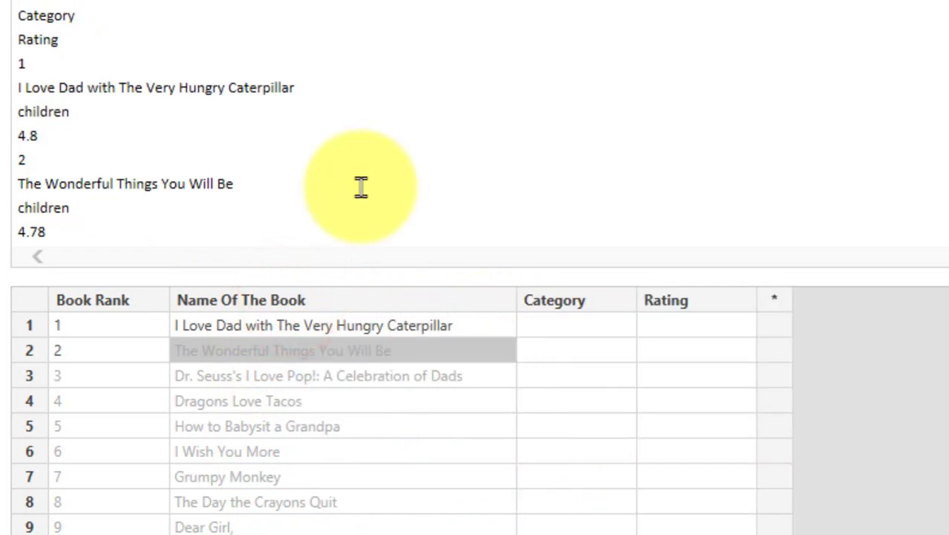
scroll(361, 188, down, 2)
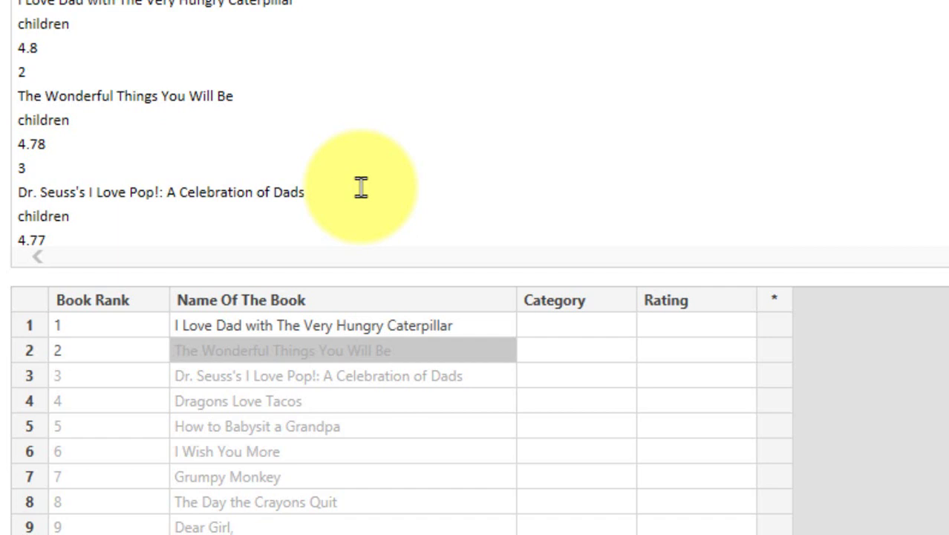
scroll(361, 187, down, 1)
scroll(361, 187, down, 2)
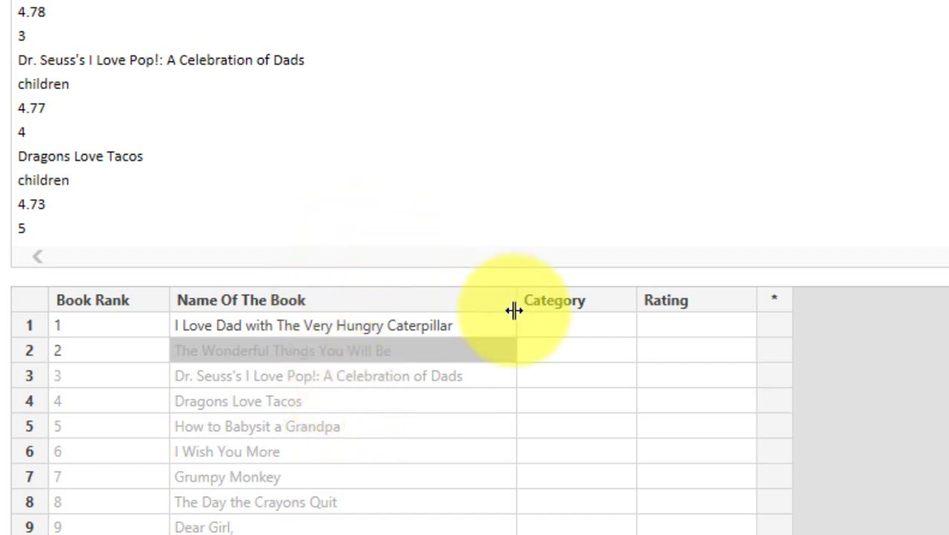
Enter 'children' as the first book's Category so the other rows fill in
click(530, 327)
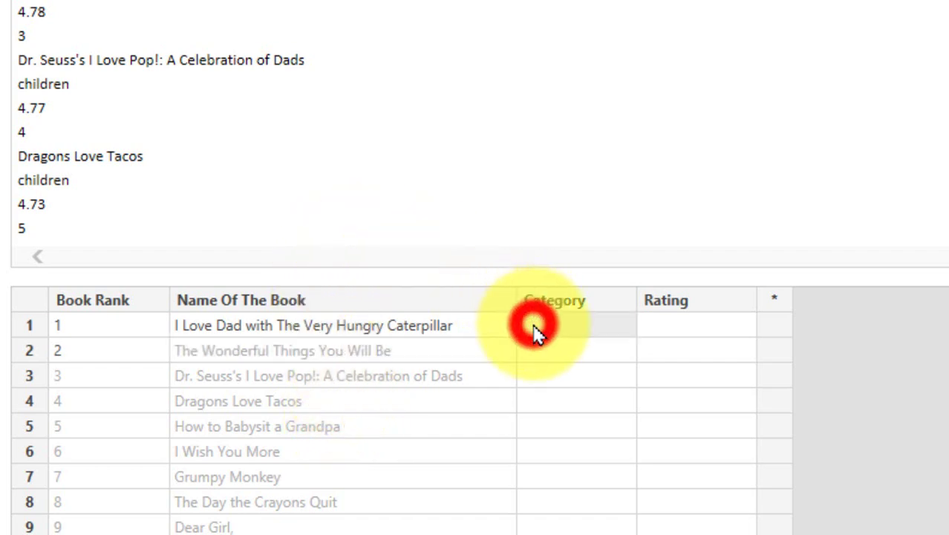
text(ch)
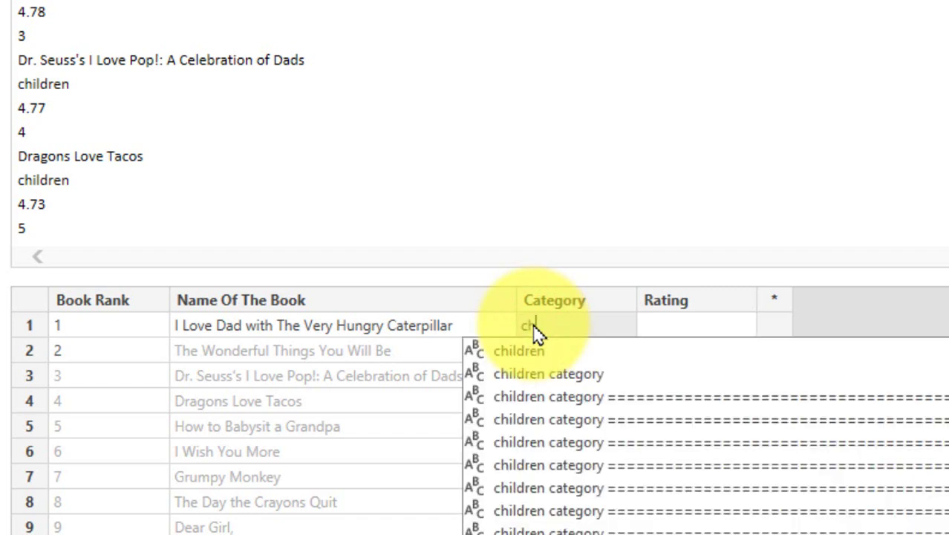
text(il)
key(Return)
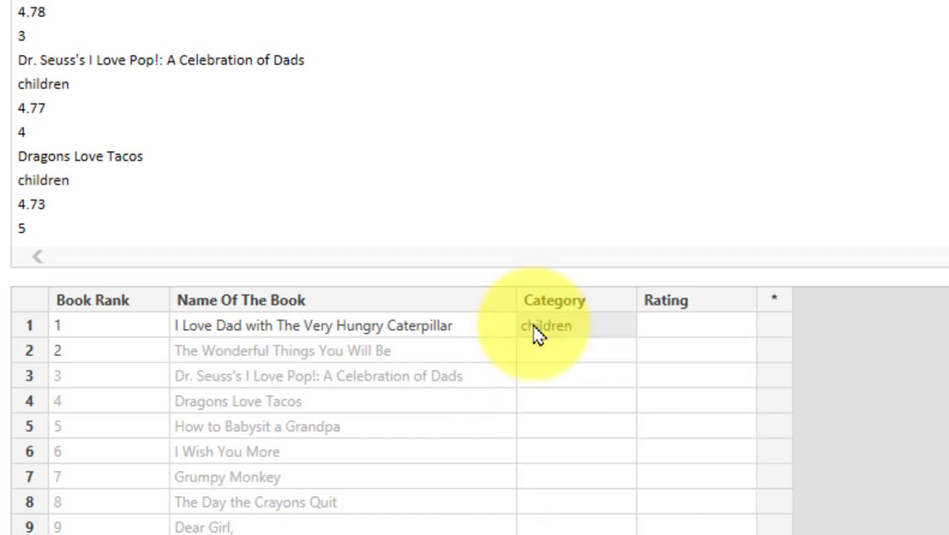
key(Return)
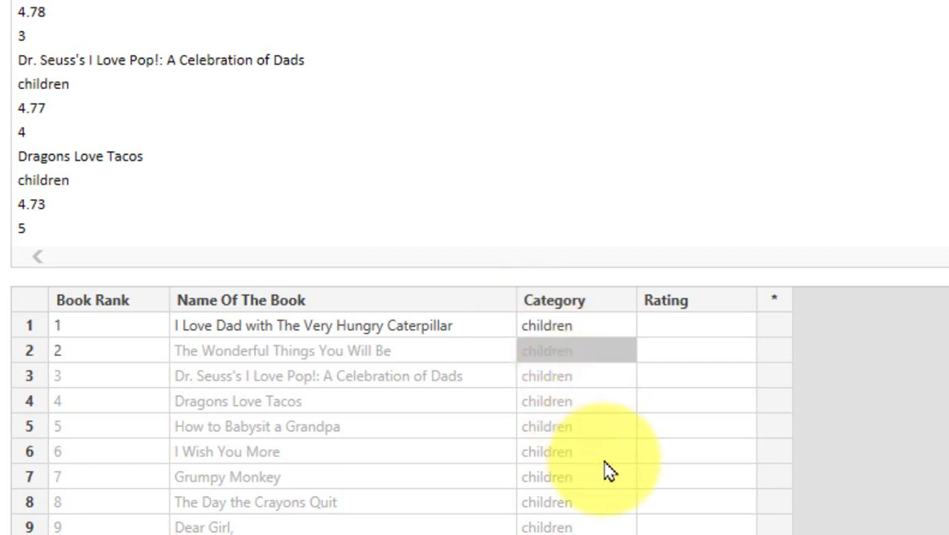
scroll(434, 180, up, 1)
scroll(434, 181, up, 3)
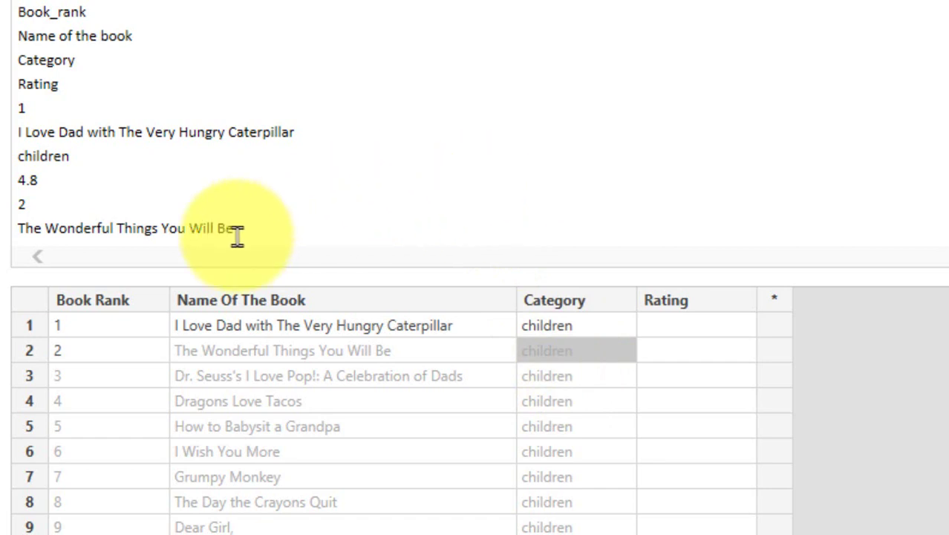
Enter 4.8 as the first book's Rating and accept the suggested ratings for other rows
click(663, 329)
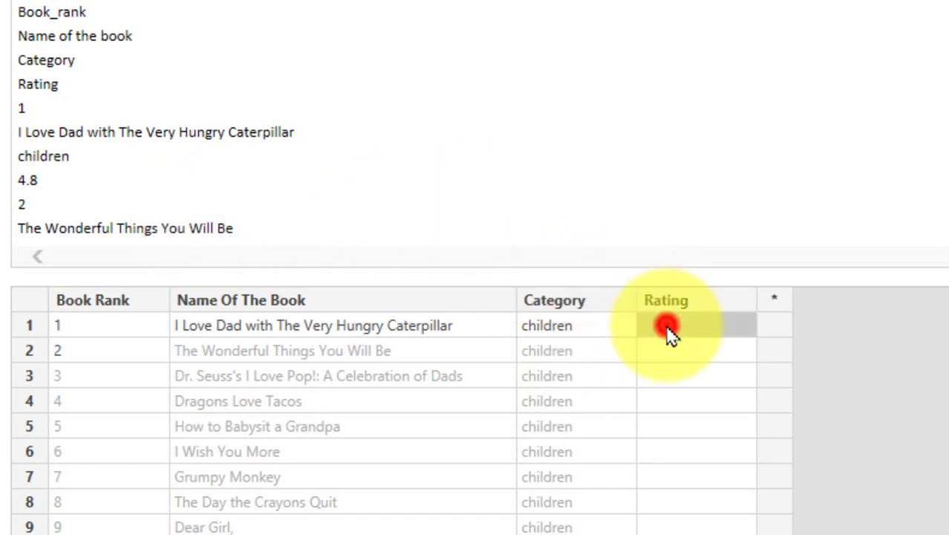
text(4.)
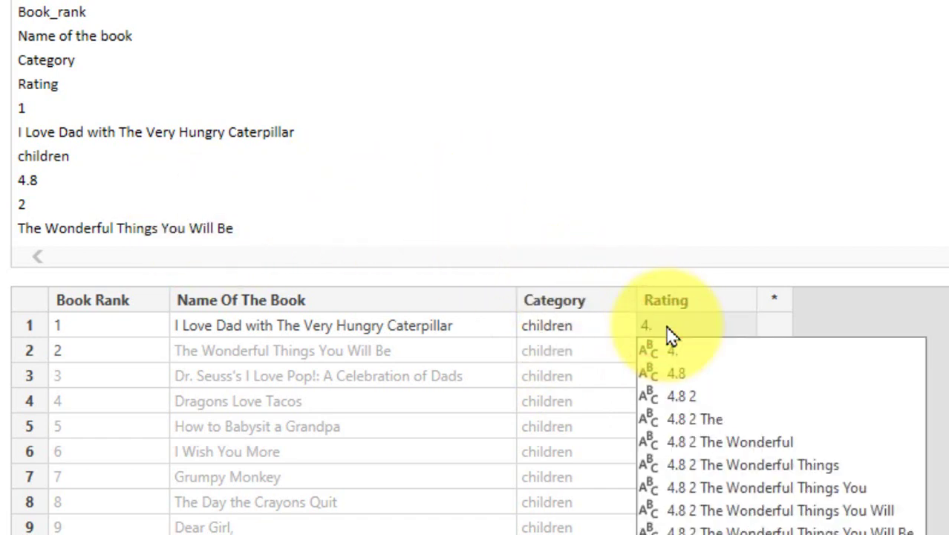
click(734, 371)
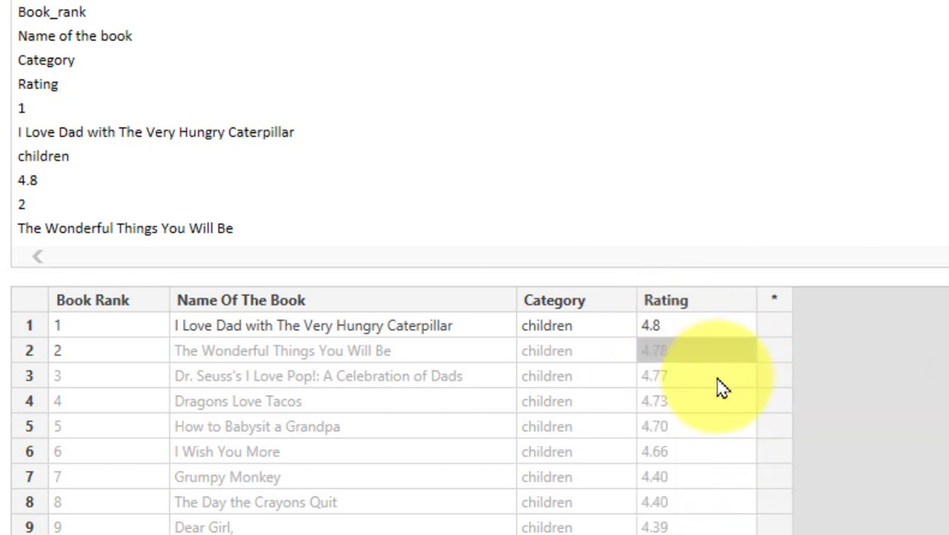
click(683, 381)
scroll(167, 148, down, 1)
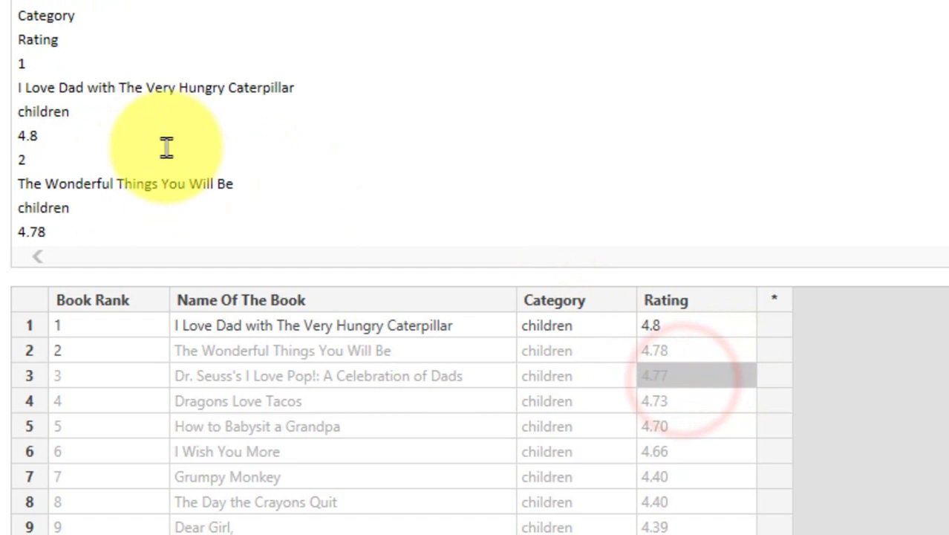
scroll(148, 146, down, 1)
scroll(124, 145, down, 2)
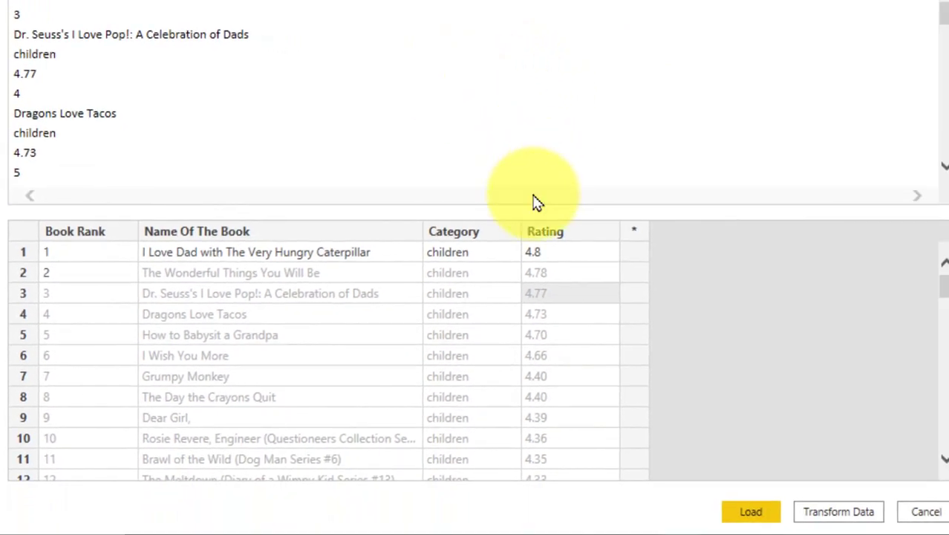
Load the extracted four-column top 20 books table
click(745, 512)
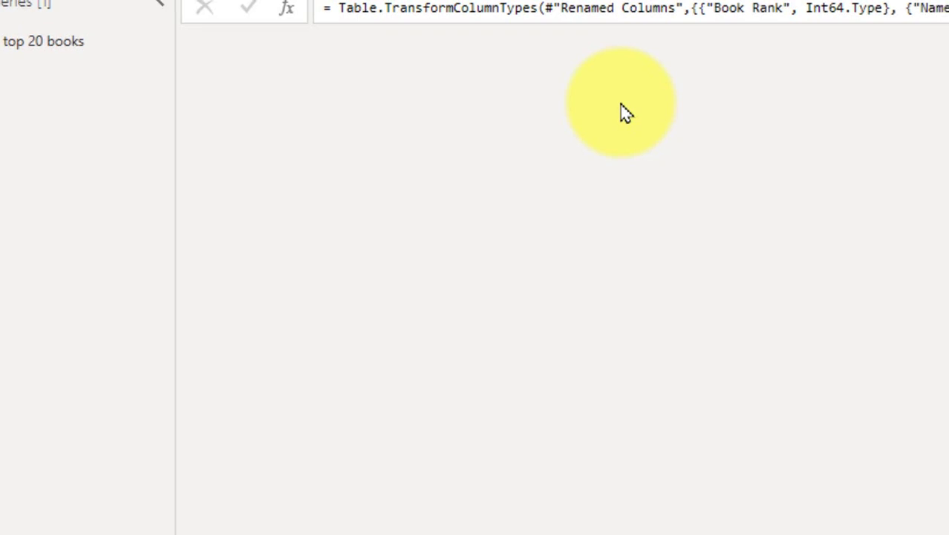
mouse_move(807, 210)
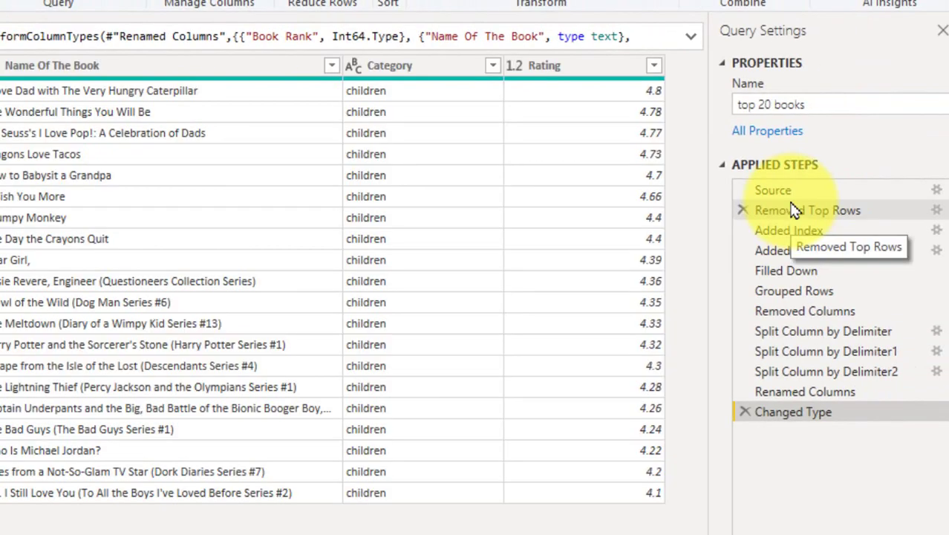
Inspect the Source, Removed Top Rows, Added Index and Added Conditional Column applied steps
click(801, 190)
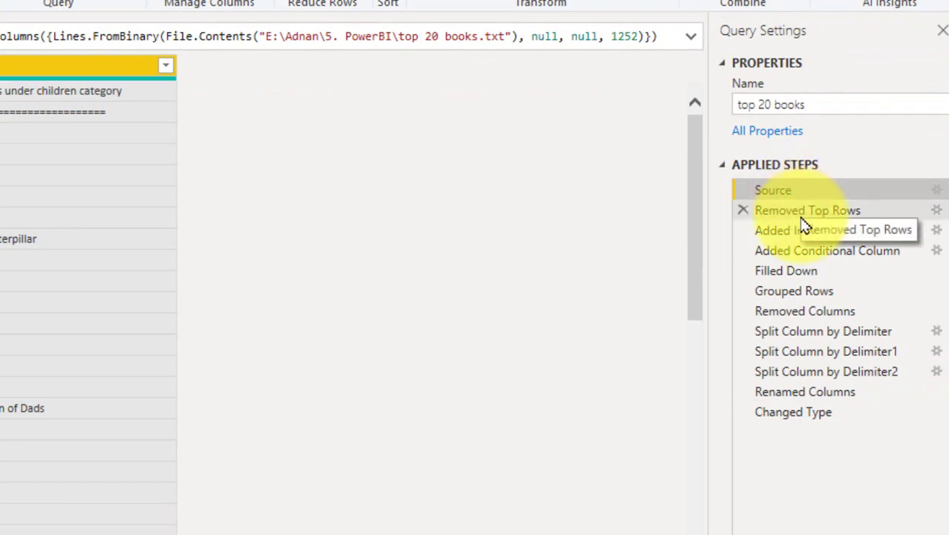
click(880, 210)
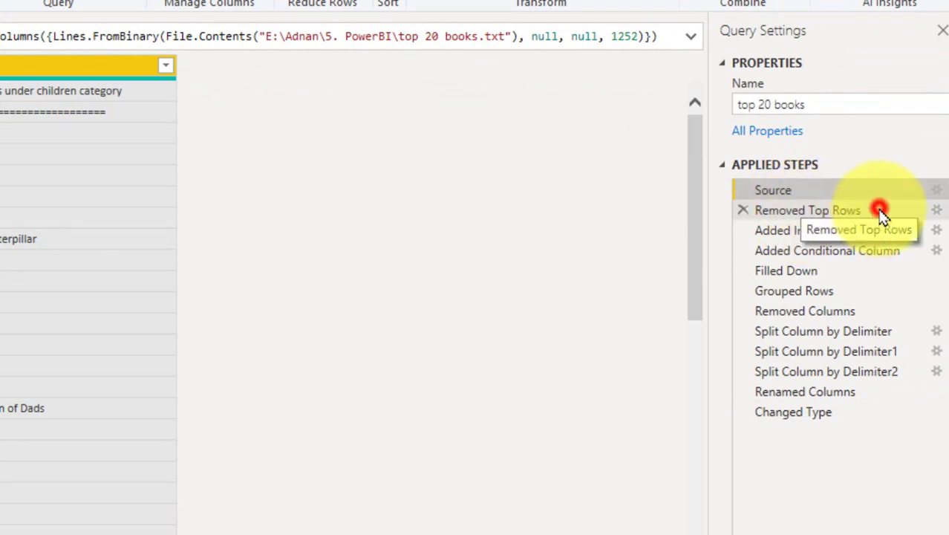
click(853, 231)
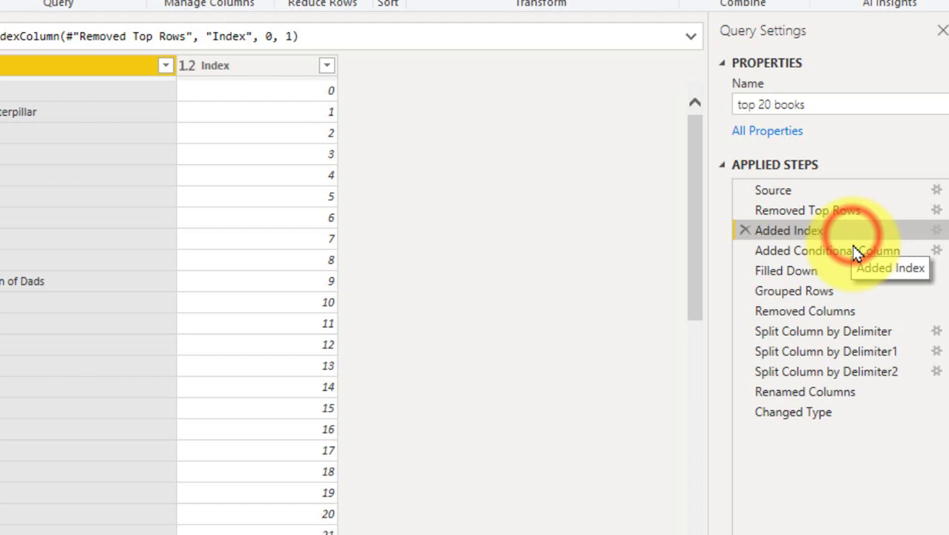
click(853, 253)
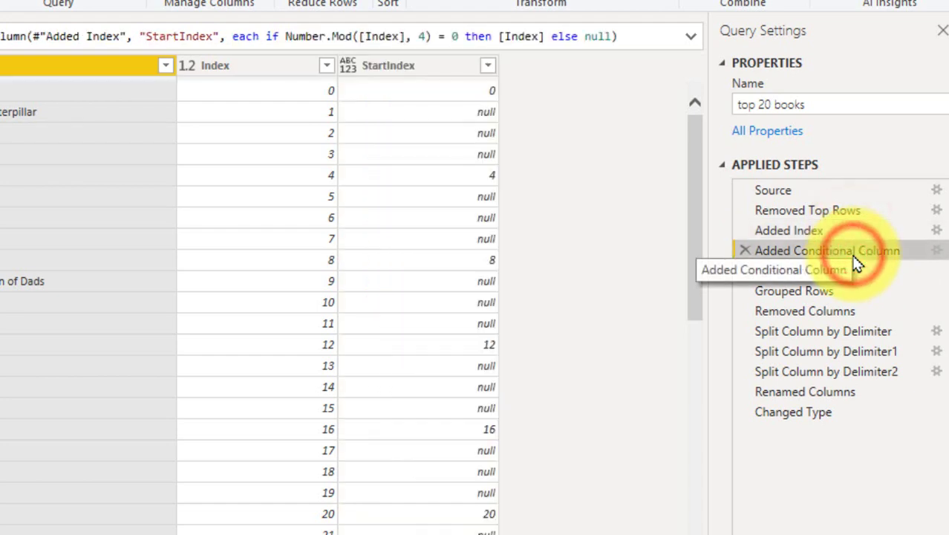